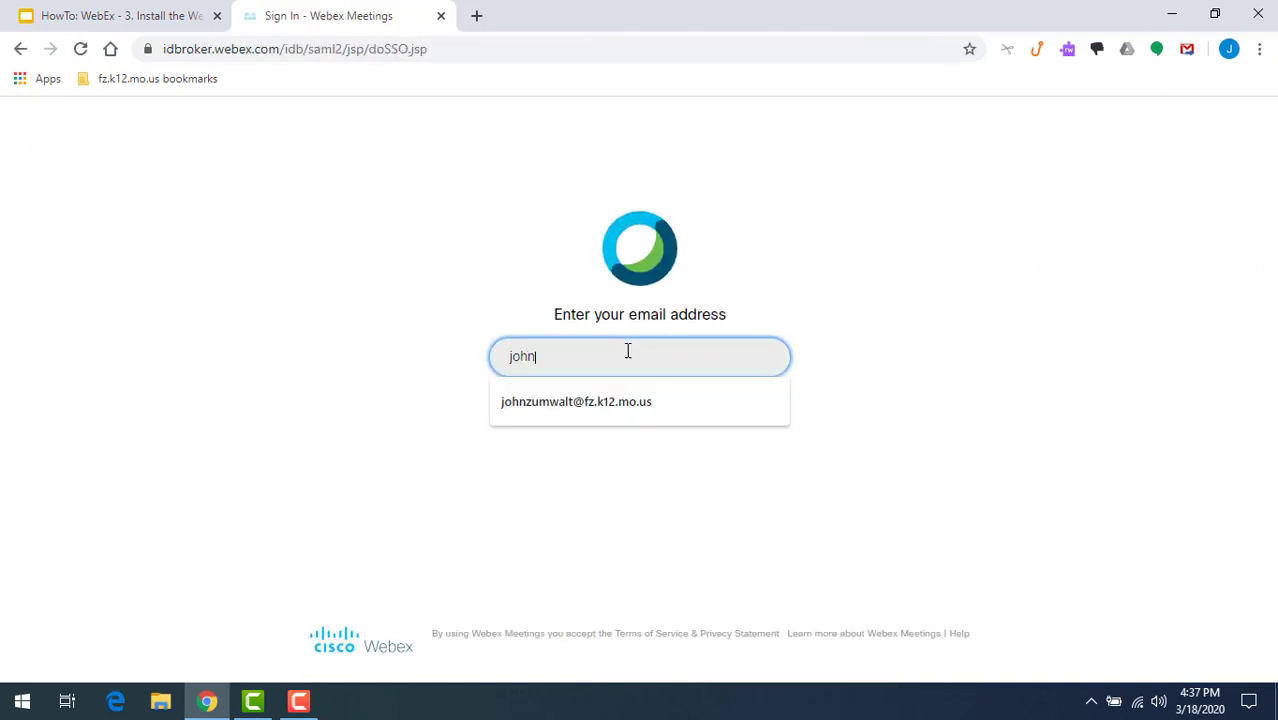
- Accept the browser's autofill suggestion for the school e-mail address on the Webex sign-in page
{"action": "key", "text": "Down"}
{"action": "key", "text": "Return"}
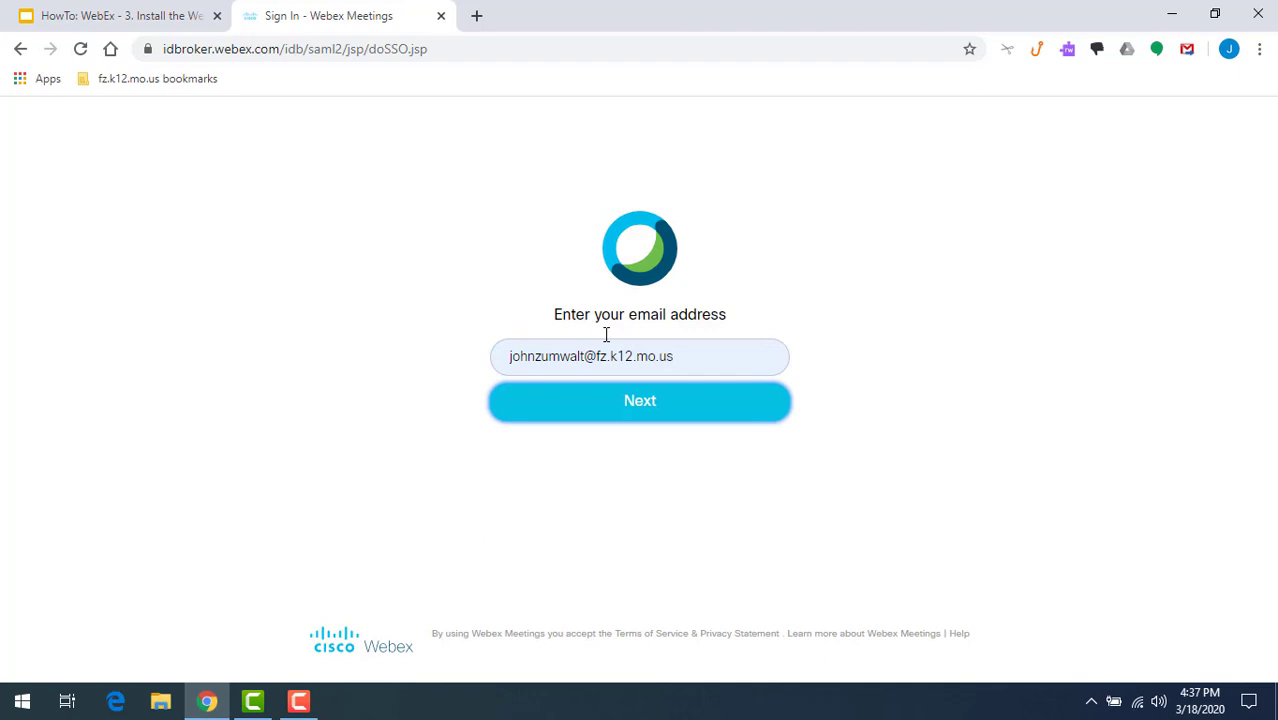
- Sign in on the Fort Zumwalt ADFS page with the district account e-mail and password
{"action": "left_click", "coordinate": [632, 414]}
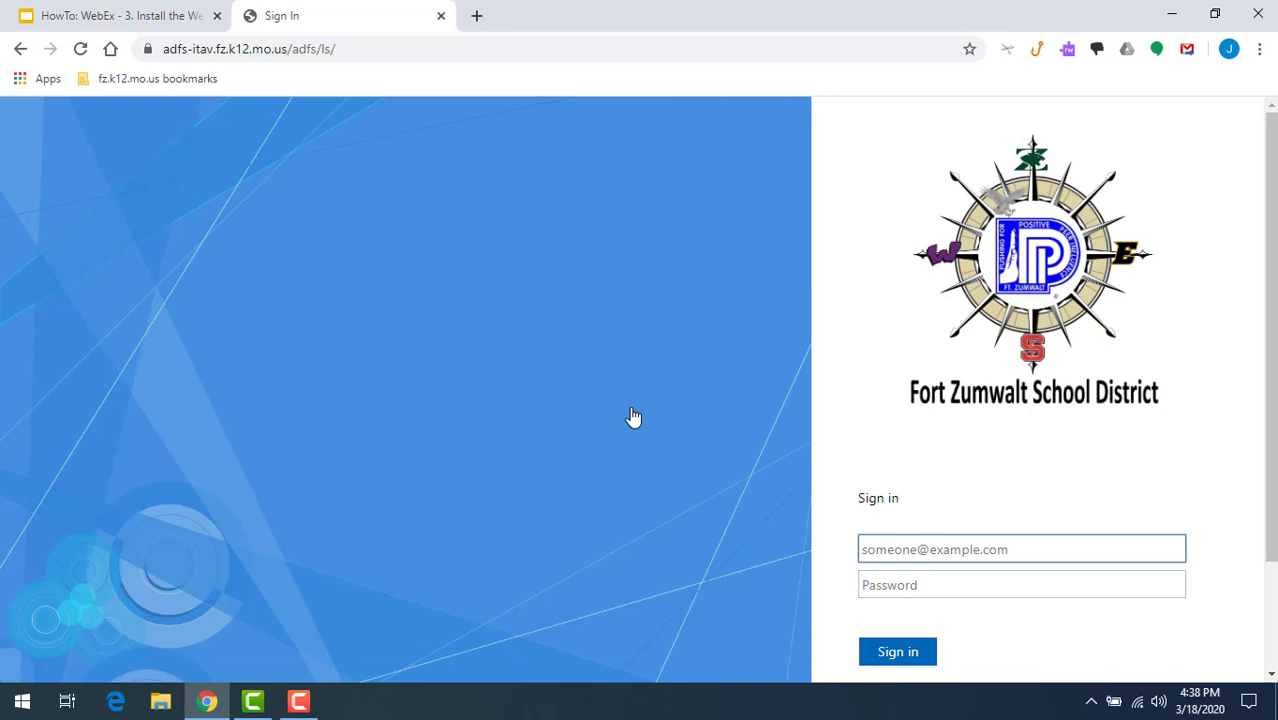
{"action": "left_click", "coordinate": [896, 544]}
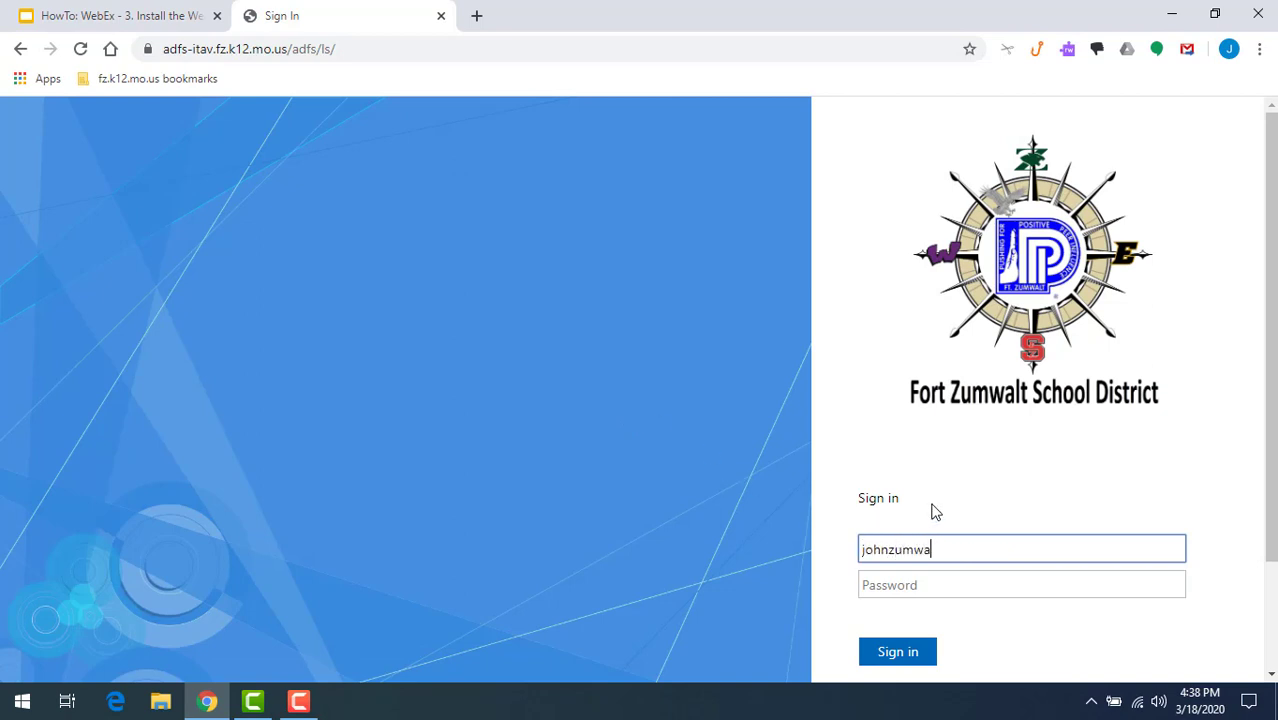
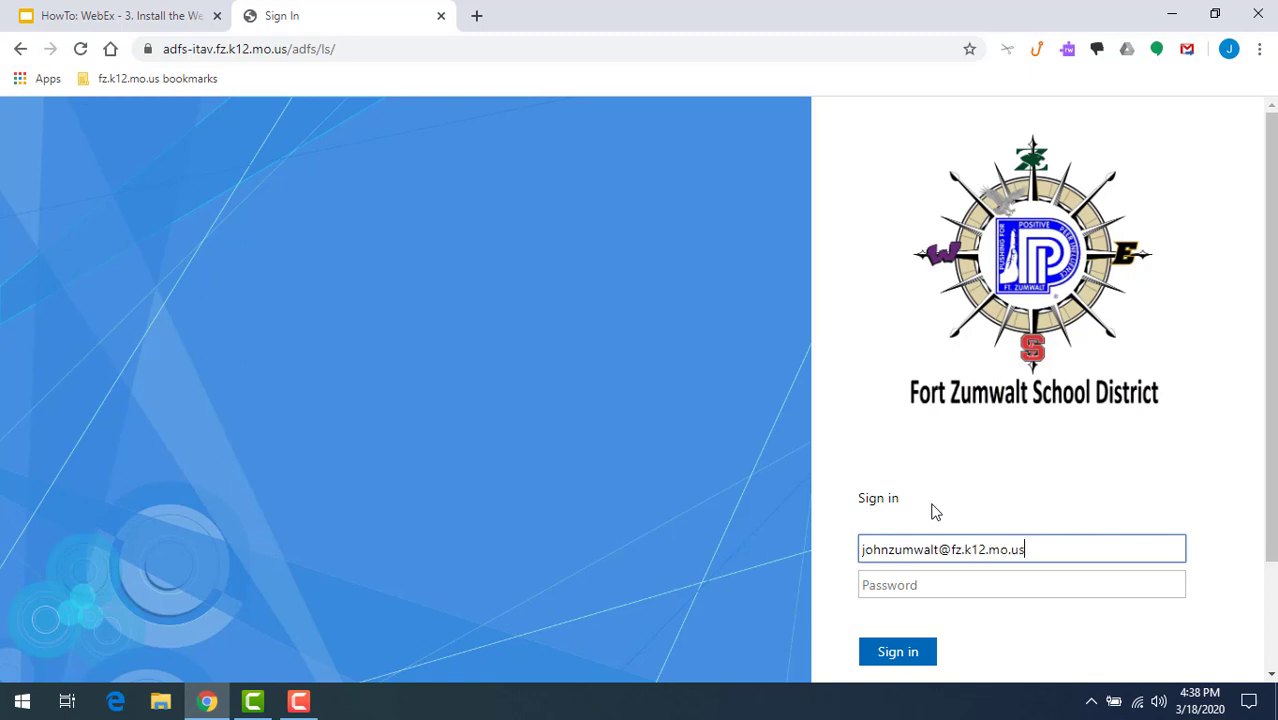
{"action": "key", "text": "Tab"}
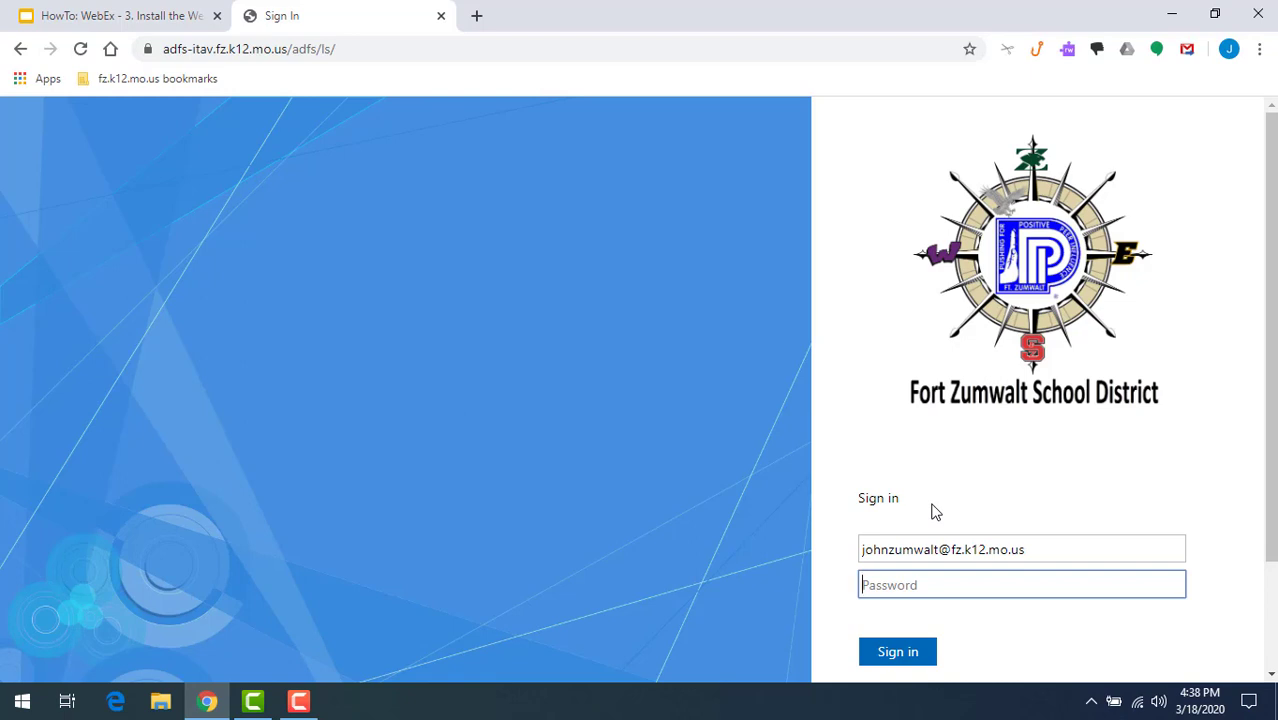
{"action": "type", "text": "••••••••"}
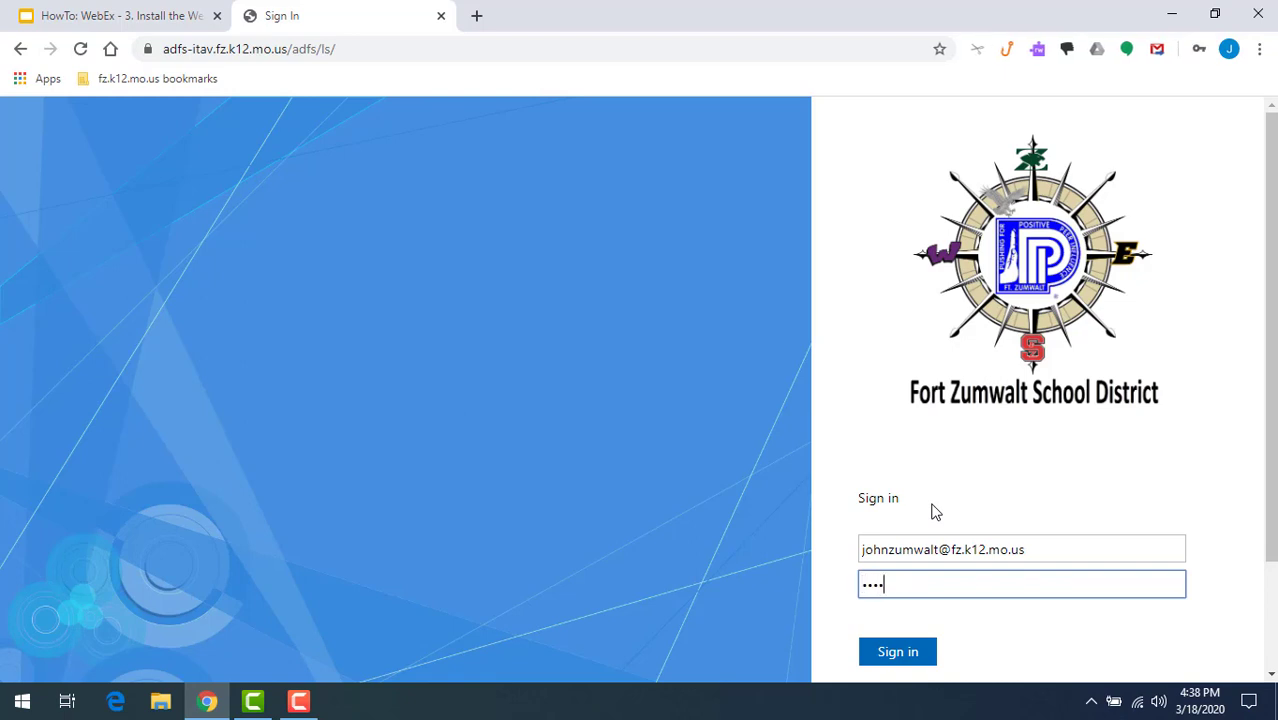
{"action": "type", "text": "•"}
{"action": "key", "text": "BackSpace"}
{"action": "key", "text": "BackSpace"}
{"action": "key", "text": "BackSpace"}
{"action": "key", "text": "BackSpace"}
{"action": "key", "text": "BackSpace"}
{"action": "key", "text": "BackSpace"}
{"action": "key", "text": "BackSpace"}
{"action": "key", "text": "BackSpace"}
{"action": "key", "text": "BackSpace"}
{"action": "type", "text": "•••••••••"}
{"action": "key", "text": "Return"}
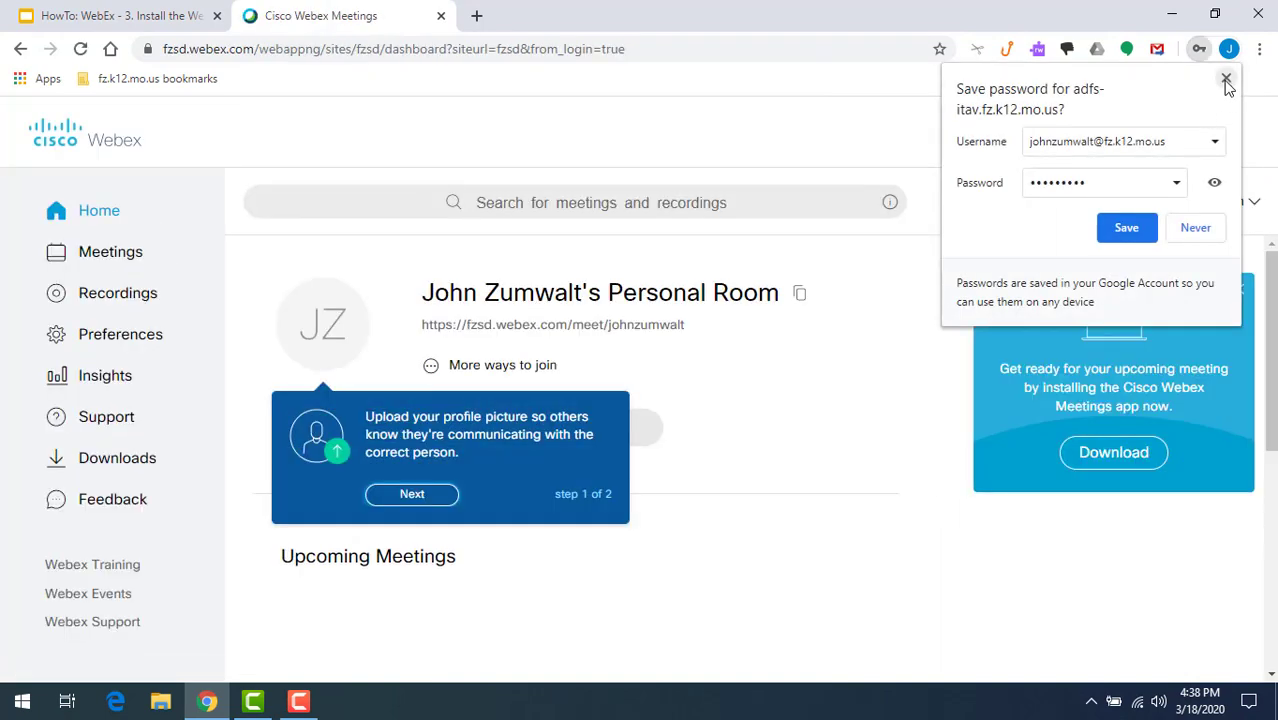
- Dismiss Chrome's Save password bubble without saving
{"action": "left_click", "coordinate": [1226, 80]}
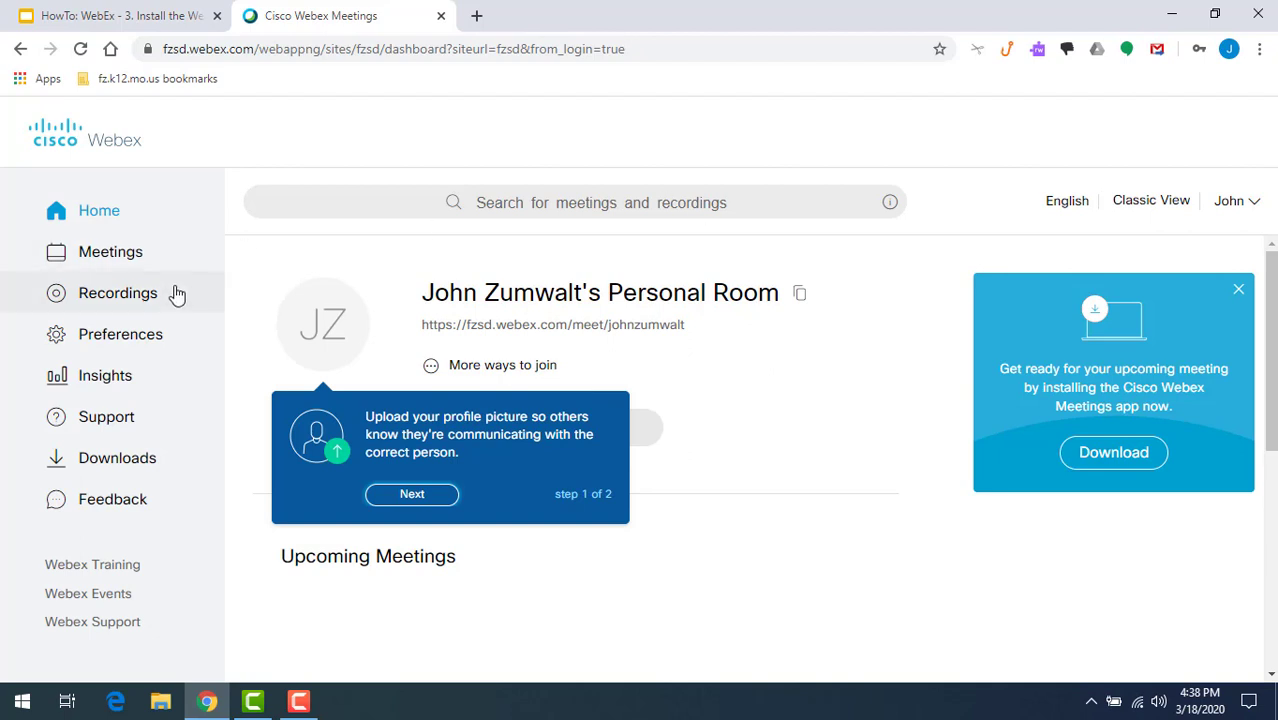
- Download the Cisco Webex Meetings Desktop App installer webexapp.msi from the Downloads page
{"action": "left_click", "coordinate": [105, 468]}
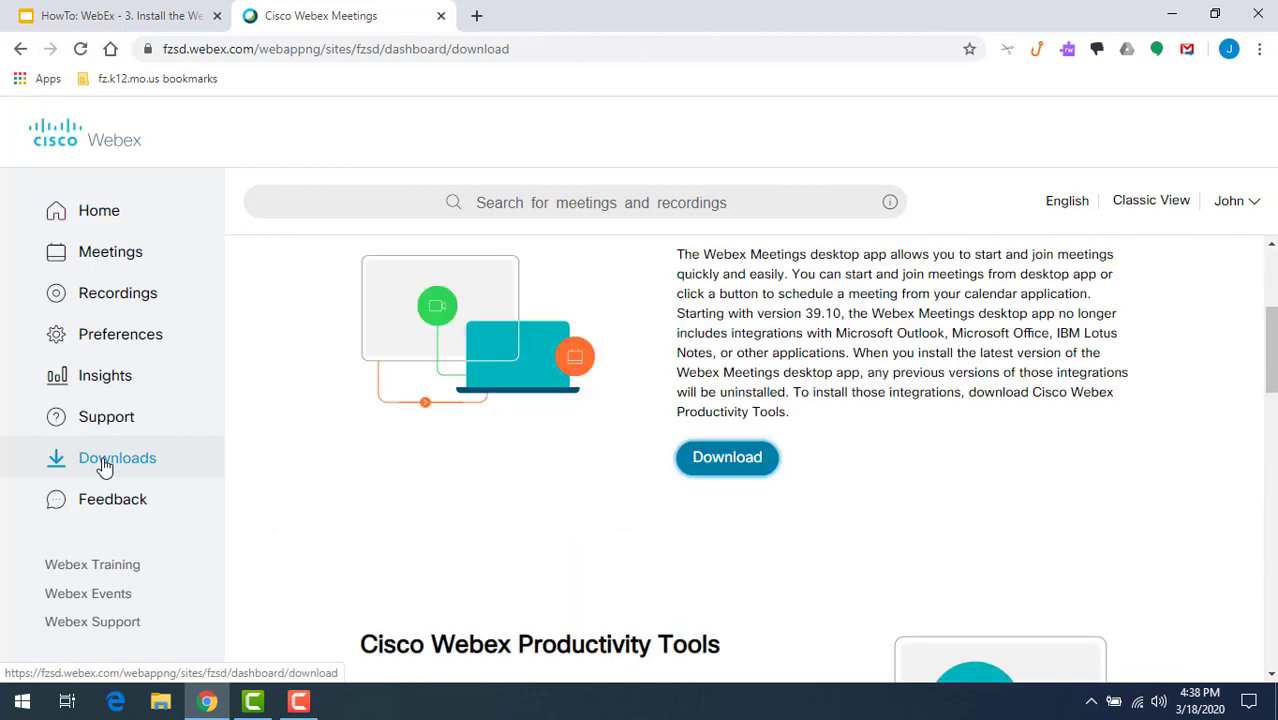
{"action": "scroll", "coordinate": [455, 460], "scroll_direction": "down", "scroll_amount": 2}
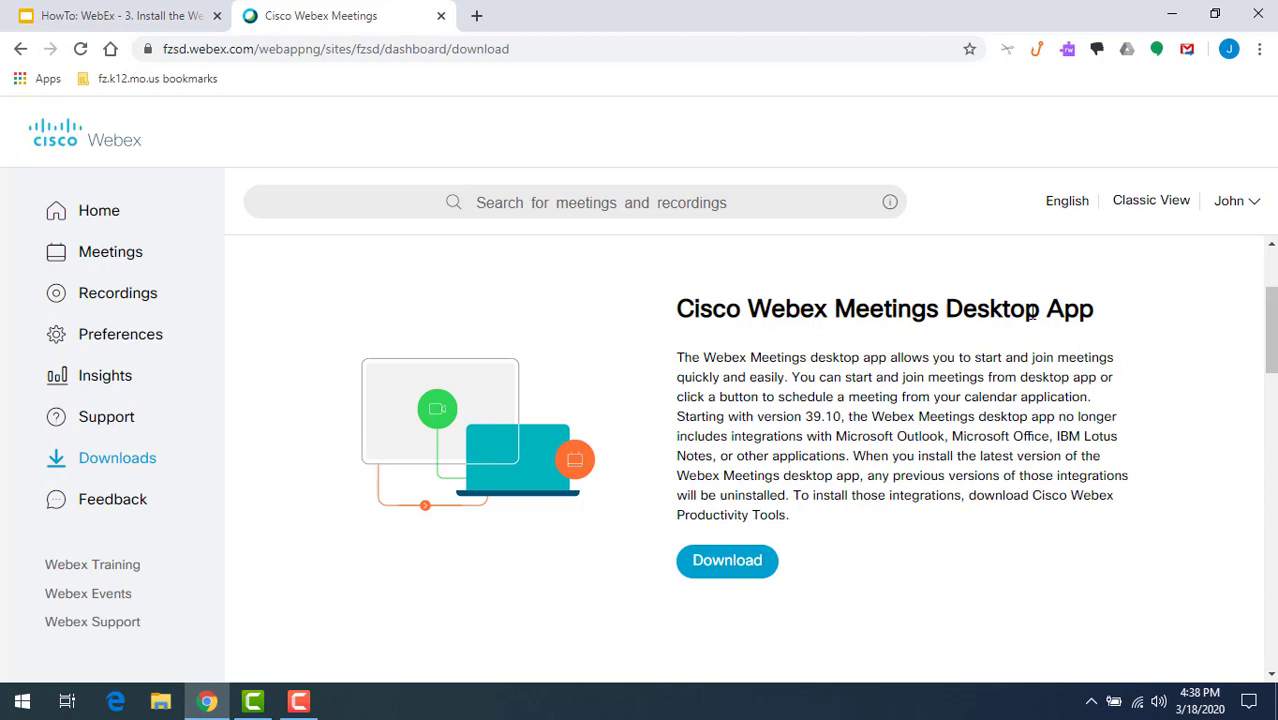
{"action": "left_click", "coordinate": [752, 568]}
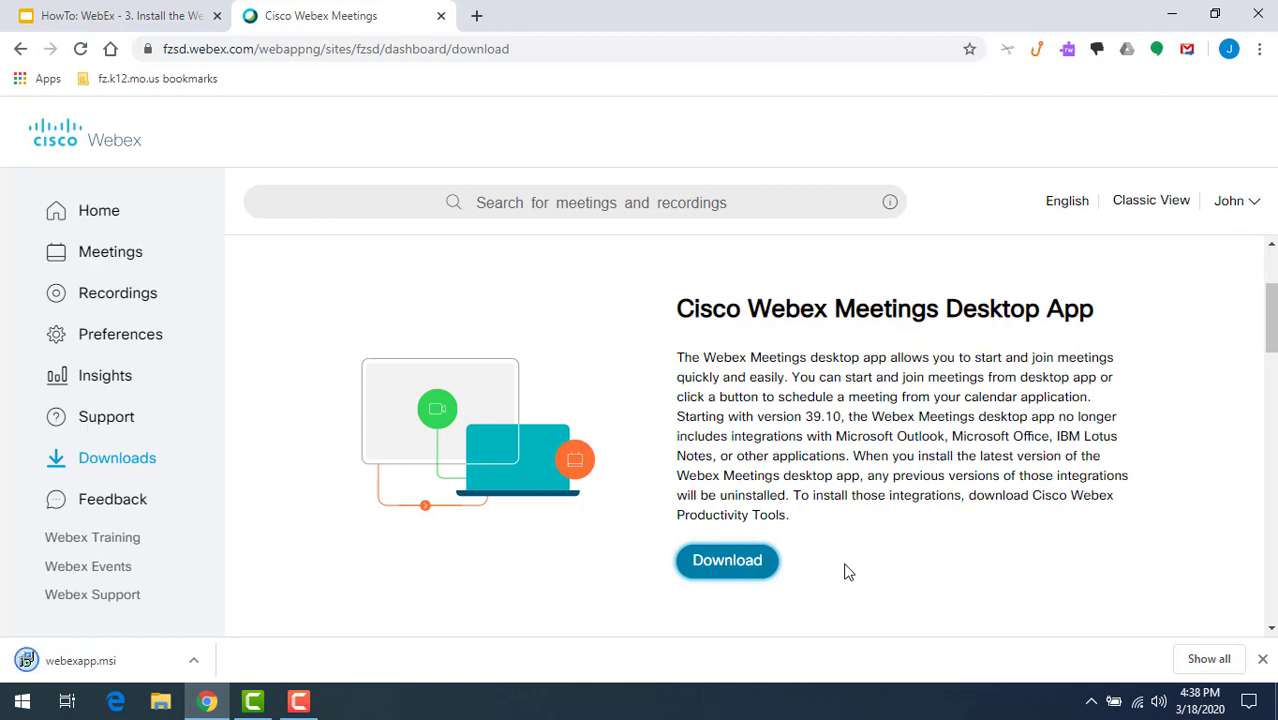
- Run webexapp.msi, accept the license terms, and install Cisco Webex Meetings
{"action": "left_click", "coordinate": [92, 663]}
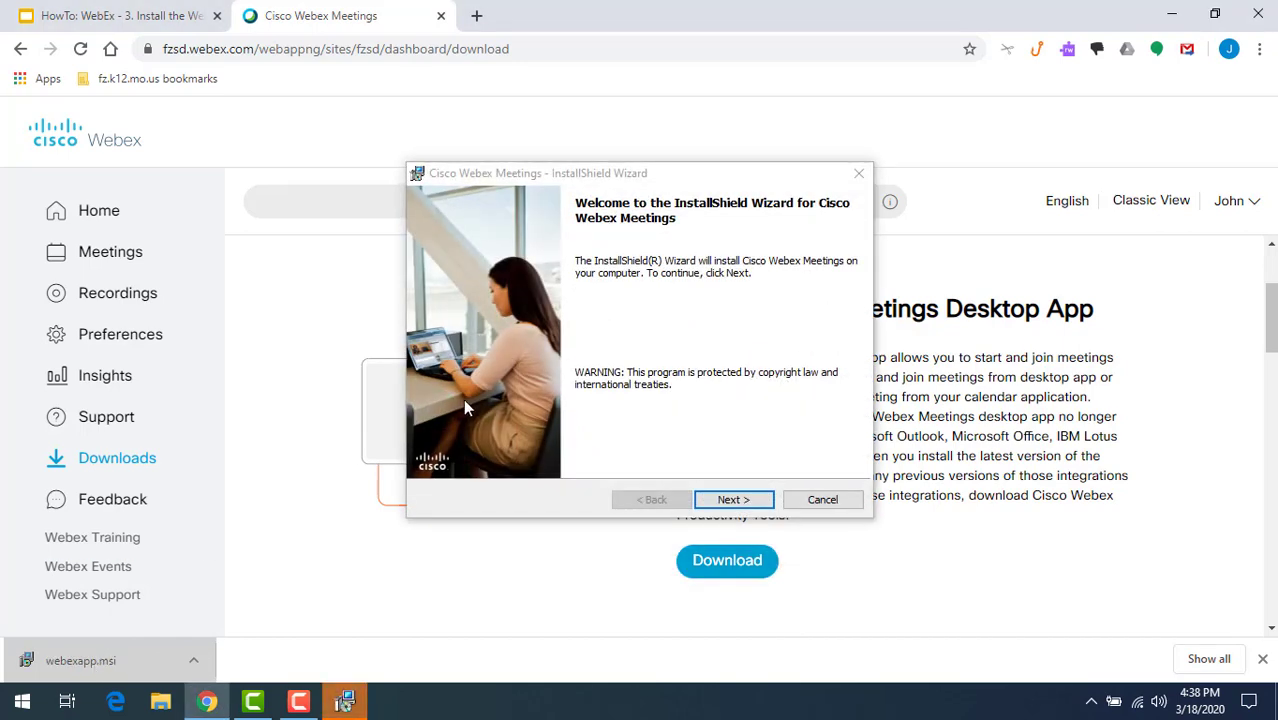
{"action": "left_click", "coordinate": [729, 499]}
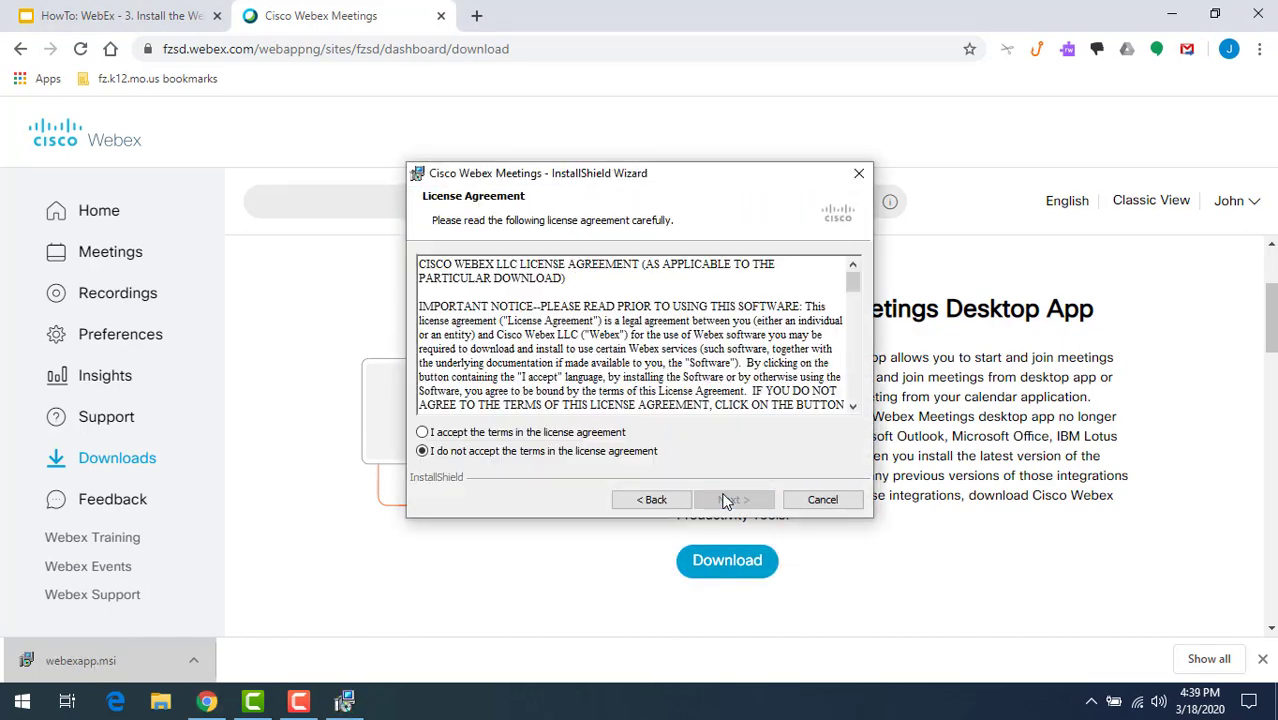
{"action": "left_click", "coordinate": [510, 434]}
{"action": "left_click", "coordinate": [730, 499]}
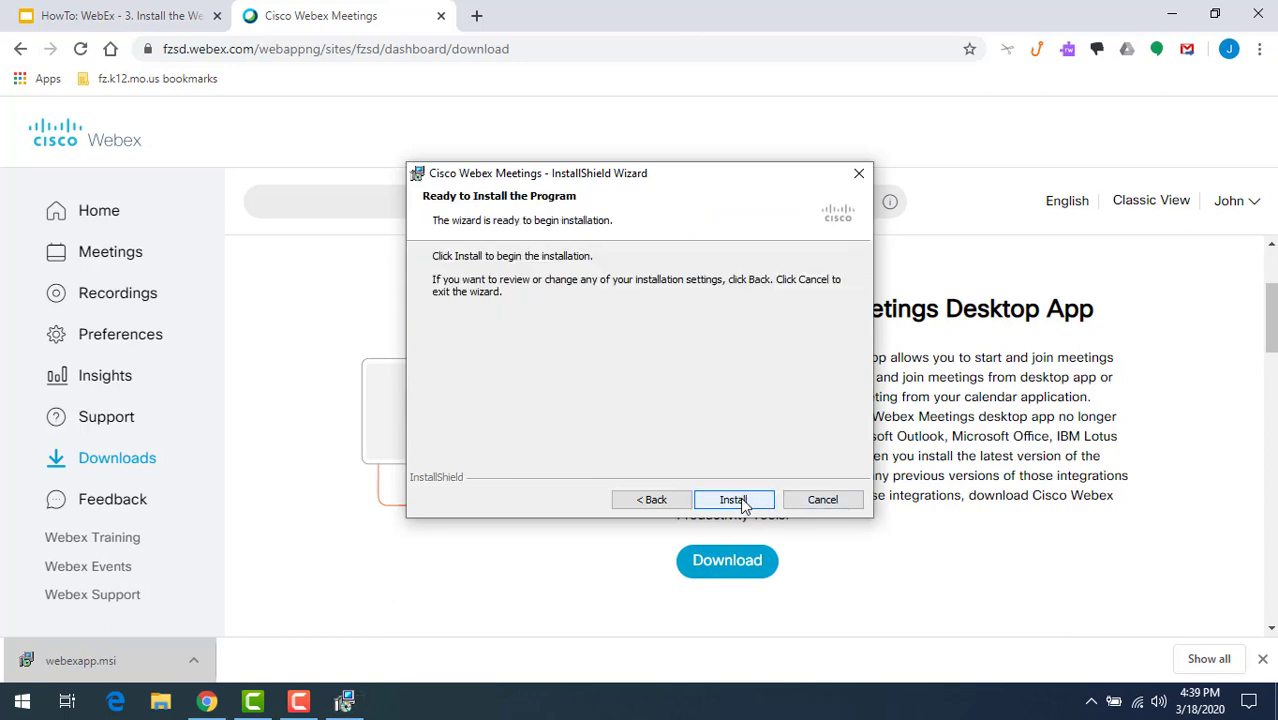
{"action": "left_click", "coordinate": [733, 499]}
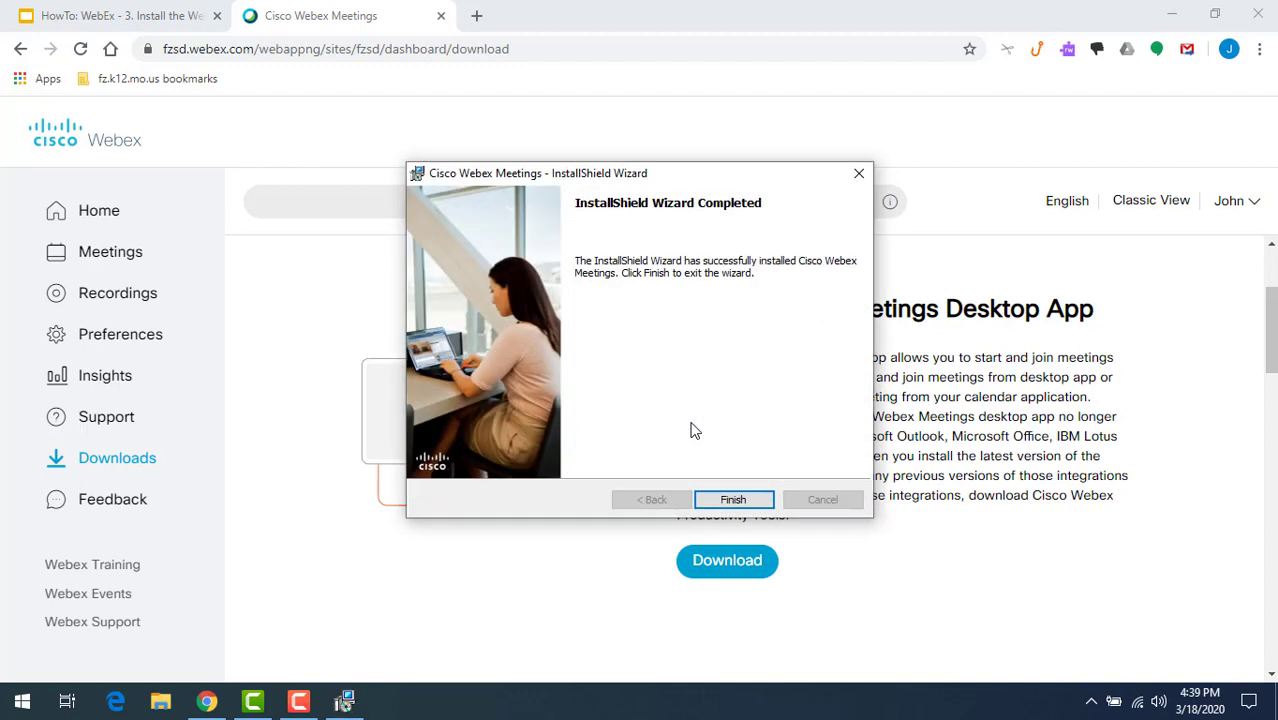
- Finish the installer, continue with the prefilled e-mail, and enter the school e-mail as the Windows Security user name
{"action": "left_click", "coordinate": [731, 497]}
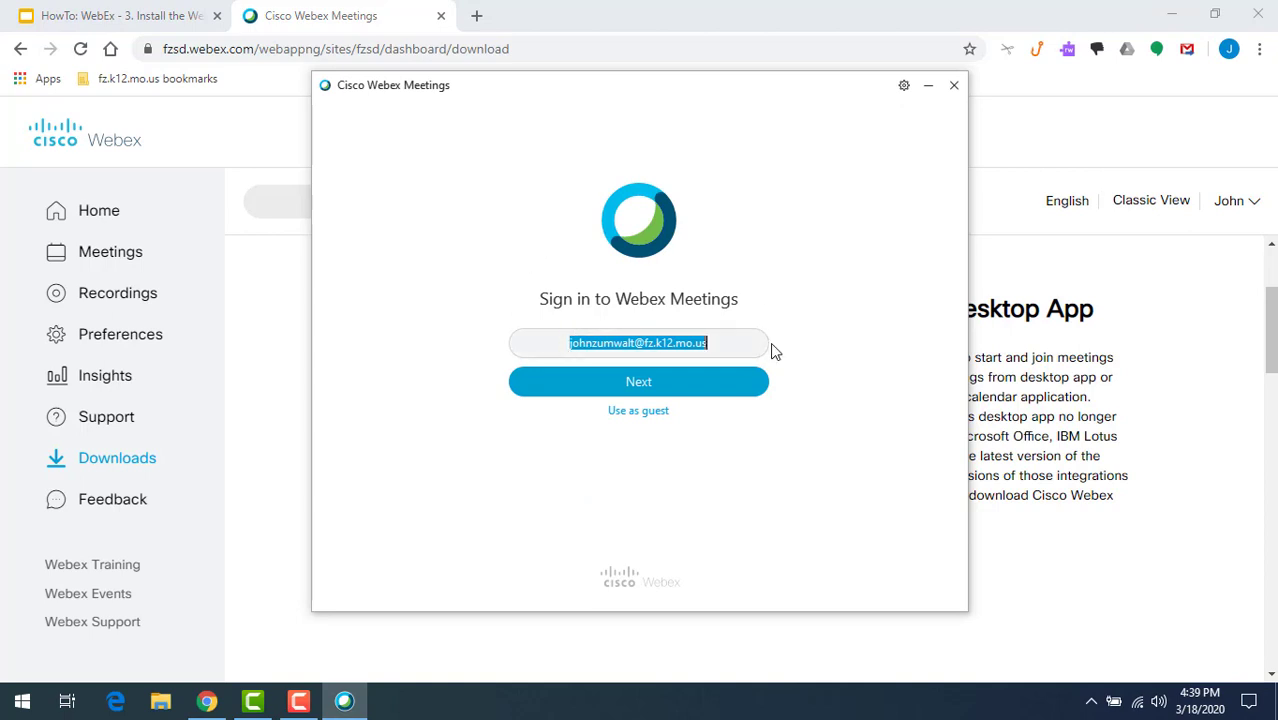
{"action": "left_click", "coordinate": [670, 390]}
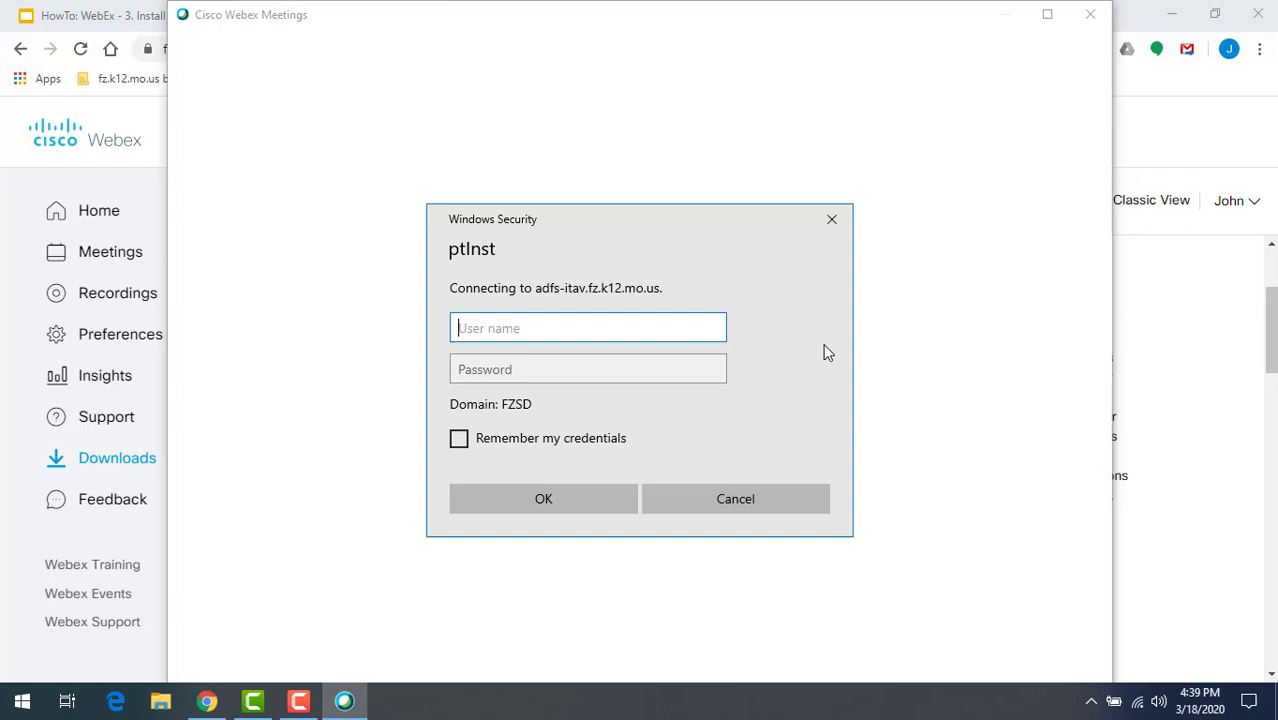
{"action": "key", "text": "Tab"}
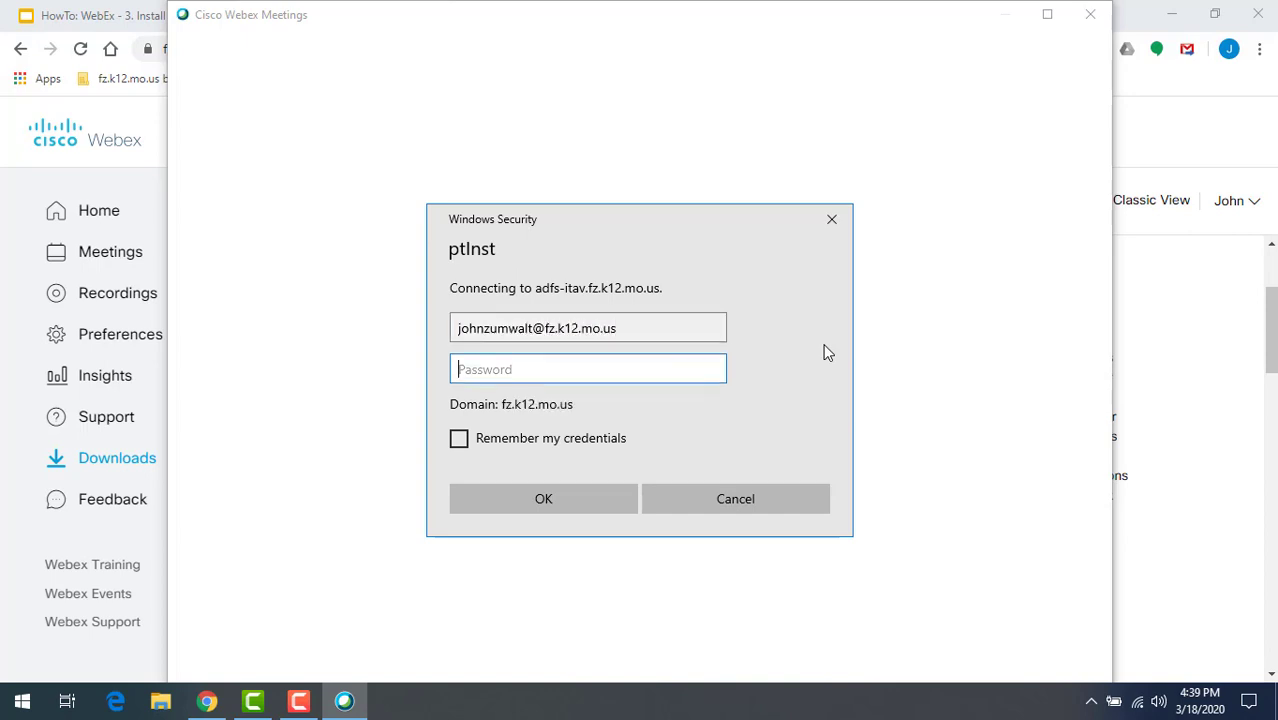
- Enter the account password in the Windows Security prompt and submit it
{"action": "type", "text": "•••••••••"}
{"action": "key", "text": "Return"}
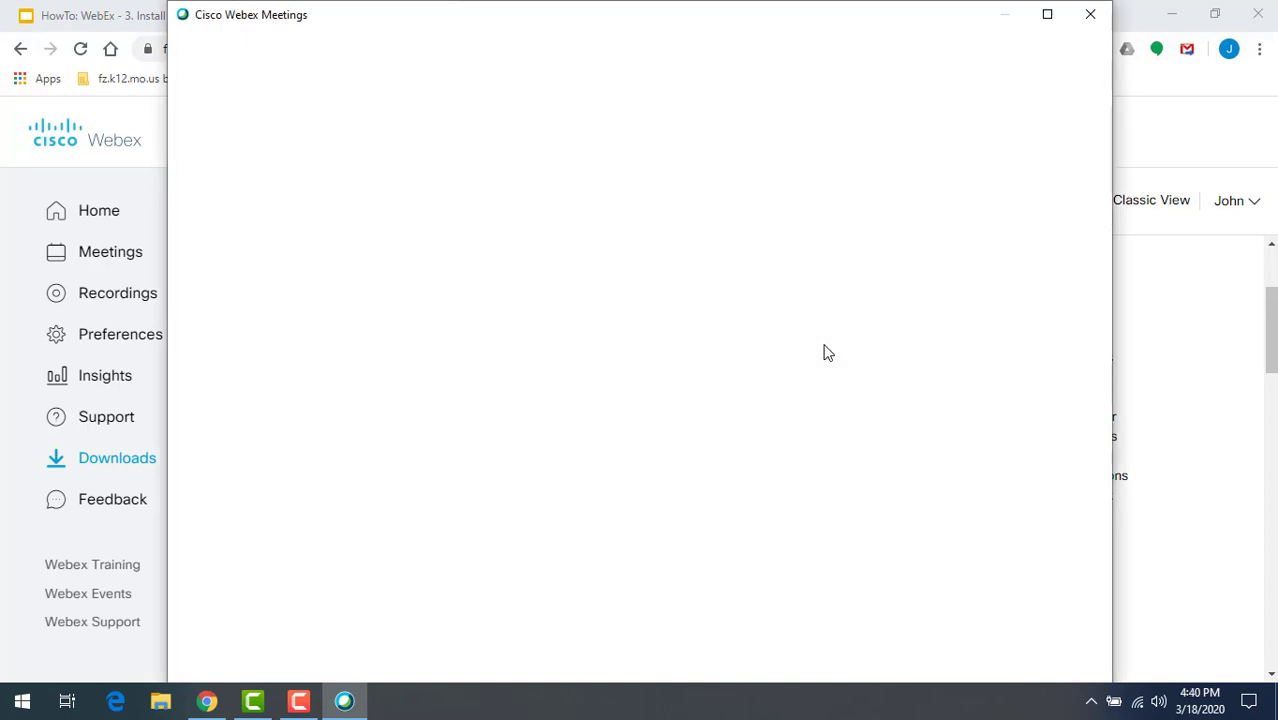